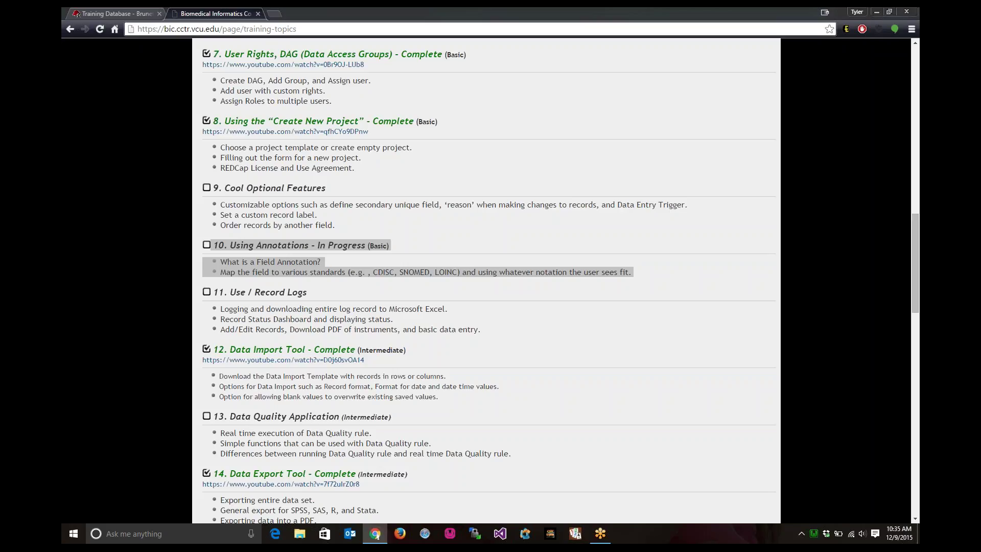
# - Switch from the BIC topics site to the Training Database project setup page in REDCap
pyautogui.click(110, 14)
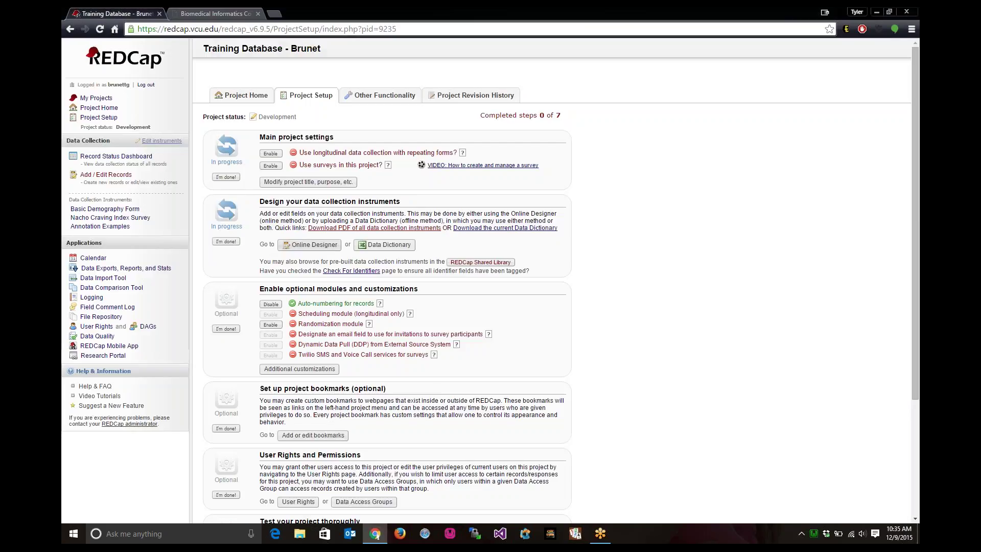
# - Open the Edit Field dialog for First Name in the Basic Demography Form via the Online Designer
pyautogui.click(310, 244)
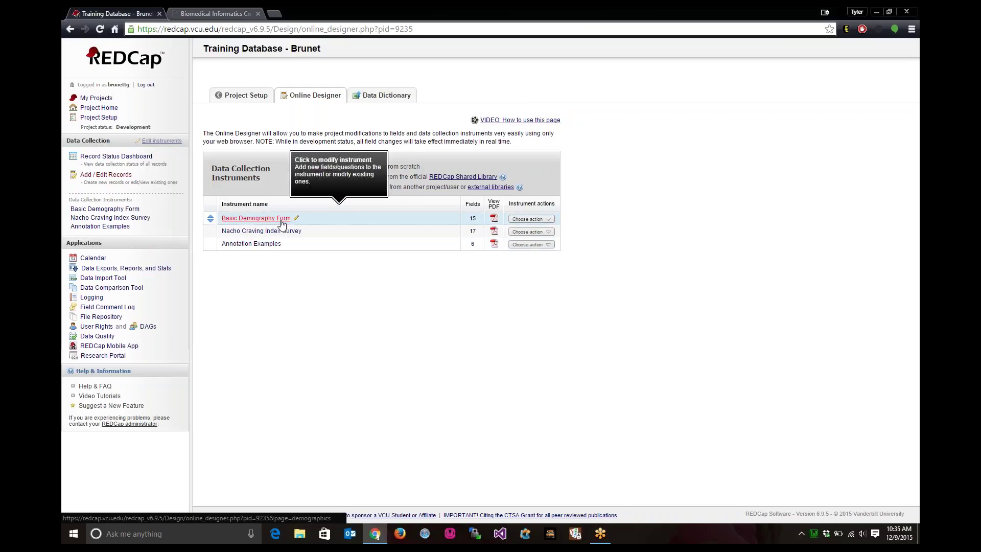
pyautogui.click(280, 220)
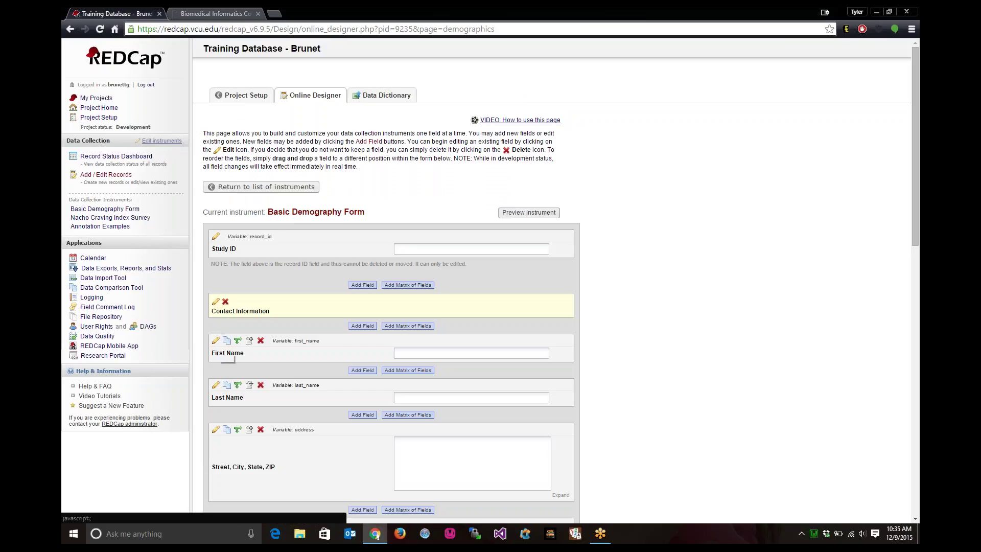
pyautogui.click(215, 340)
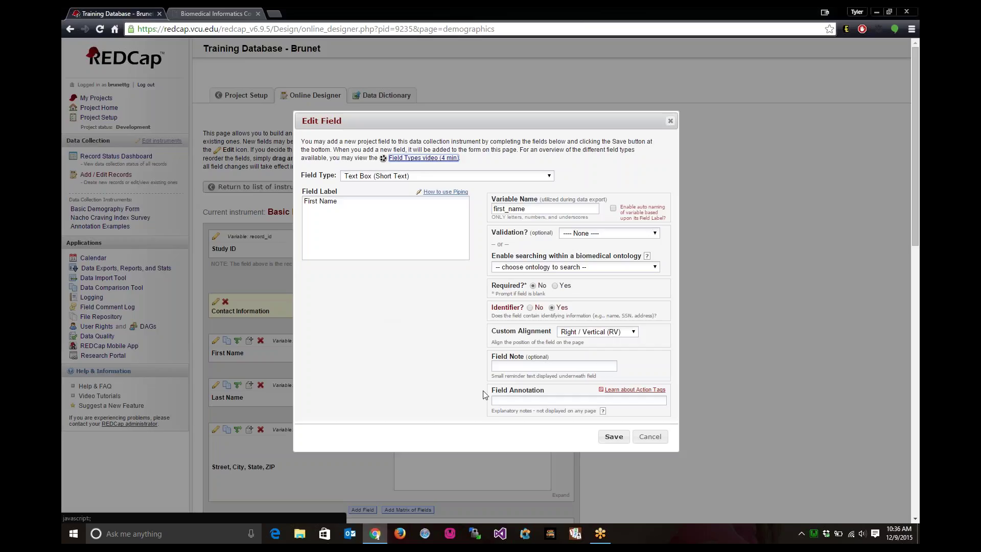
pyautogui.click(507, 401)
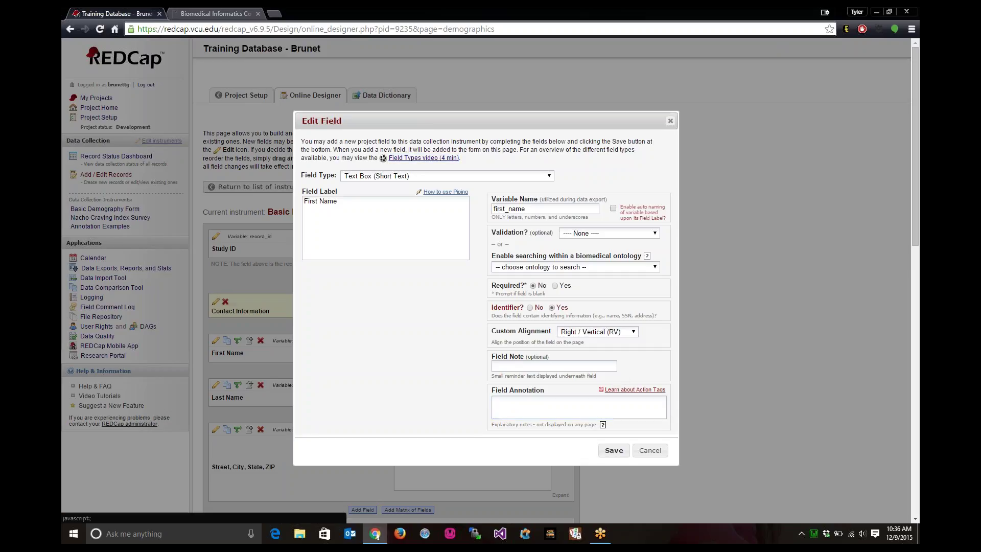
pyautogui.click(603, 425)
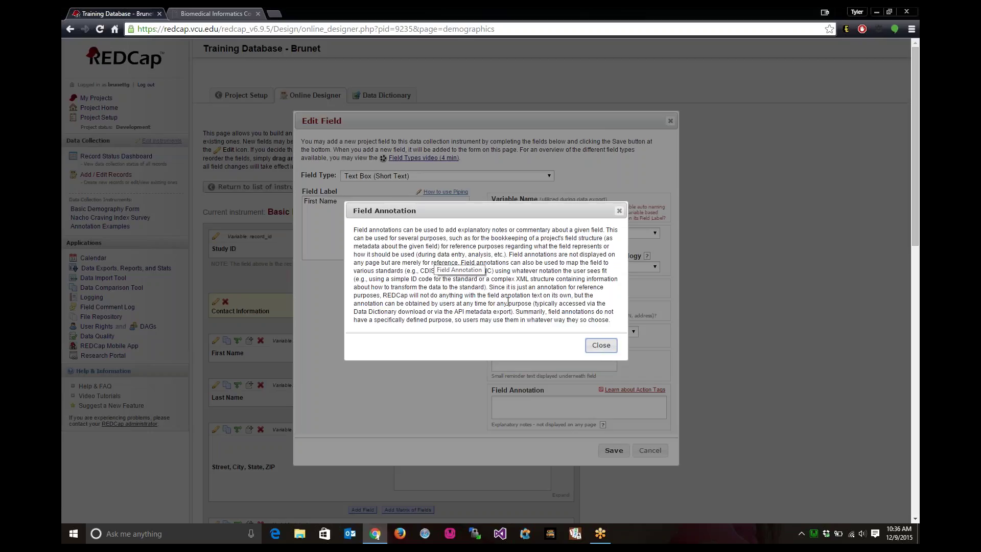
pyautogui.moveTo(492, 268); pyautogui.dragTo(432, 272)
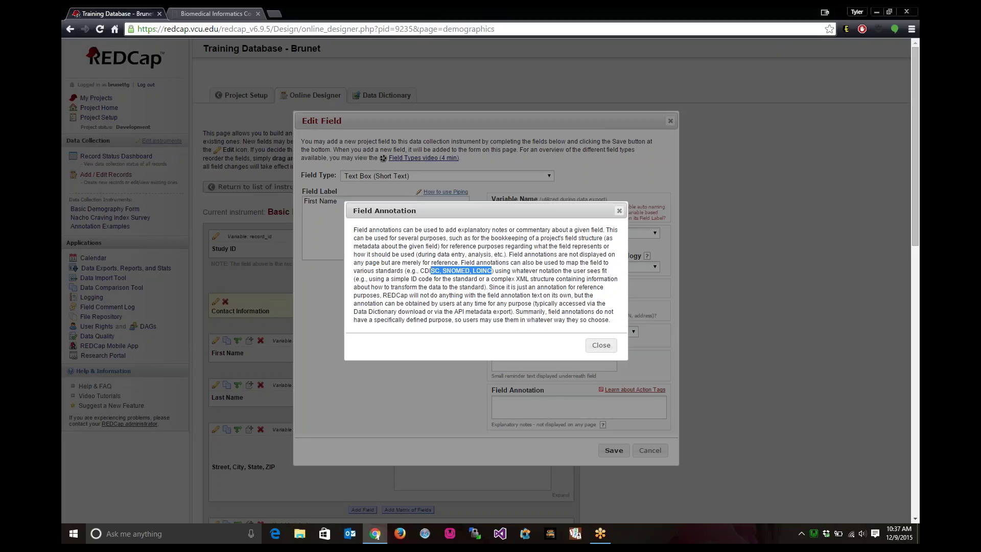
pyautogui.click(609, 347)
pyautogui.click(535, 403)
pyautogui.write('We will be using')
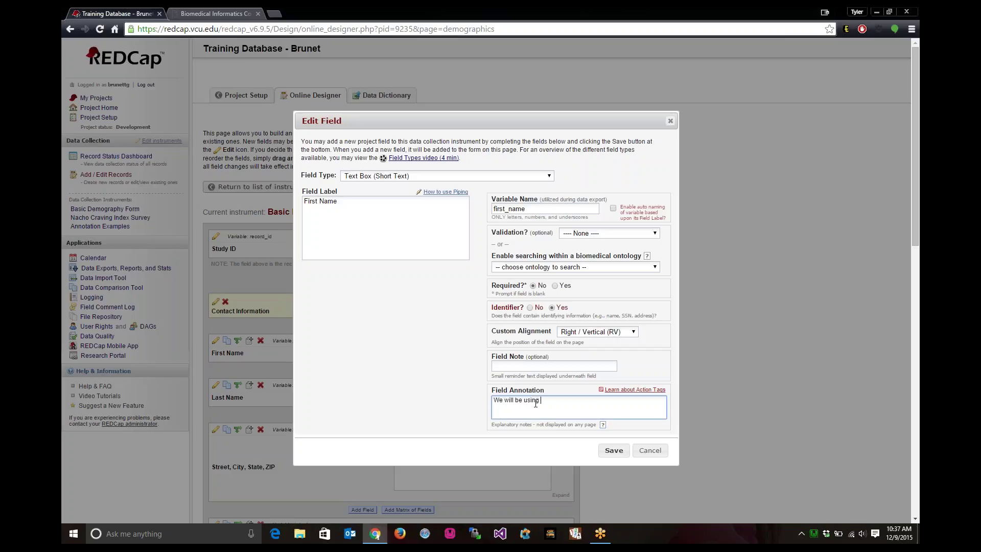
pyautogui.write(' XYZ Standard')
pyautogui.moveTo(583, 400); pyautogui.dragTo(471, 399)
pyautogui.press('BackSpace')
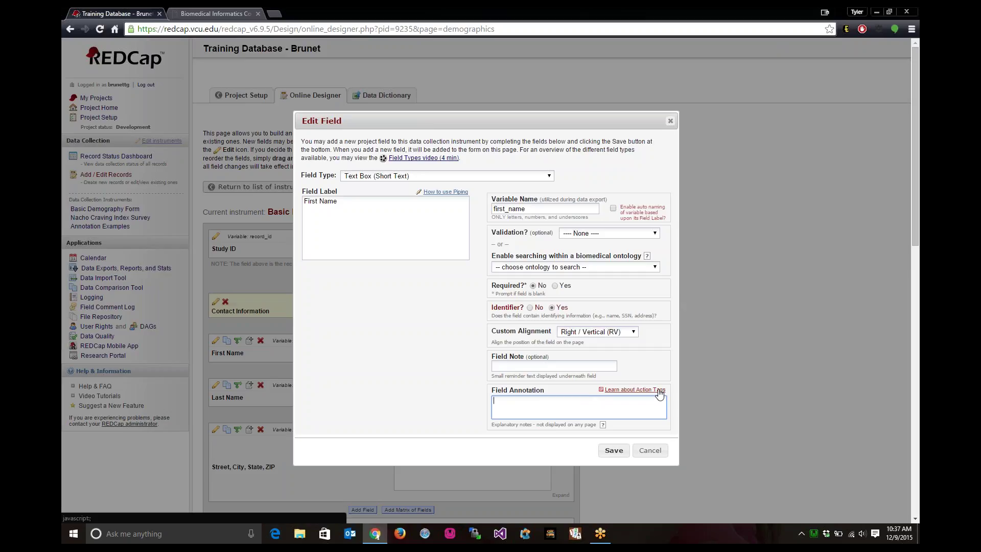
pyautogui.click(659, 390)
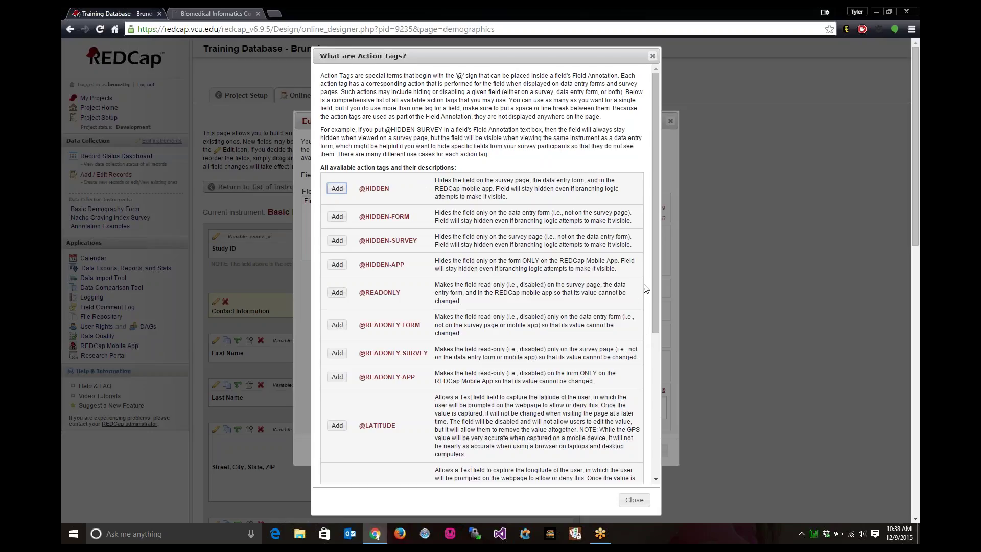
pyautogui.moveTo(660, 207); pyautogui.dragTo(668, 303)
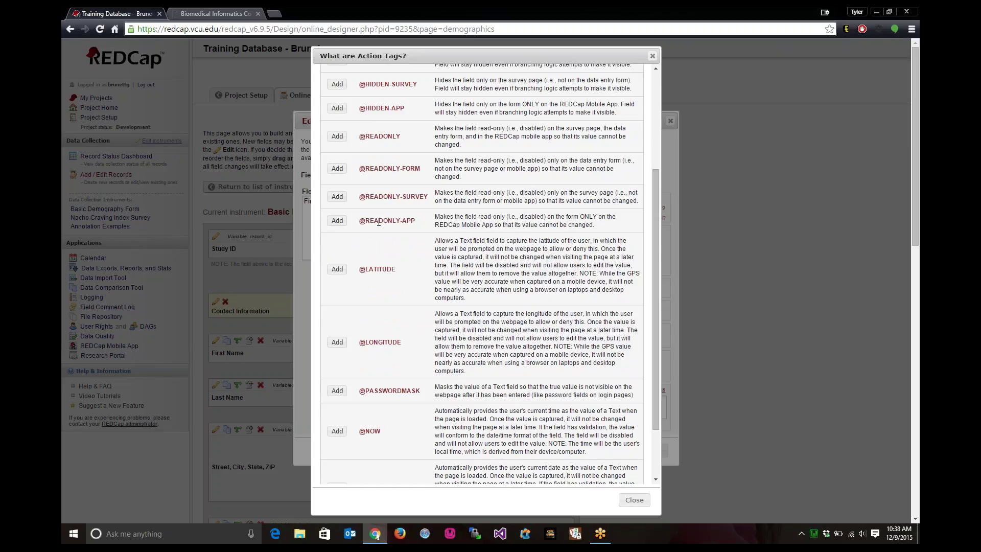
pyautogui.click(337, 136)
pyautogui.click(339, 434)
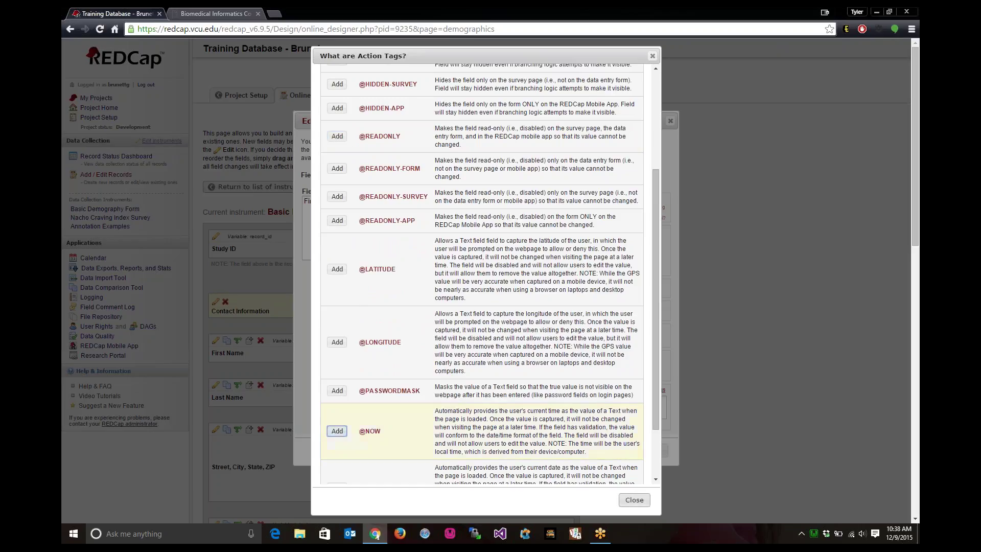
pyautogui.click(634, 499)
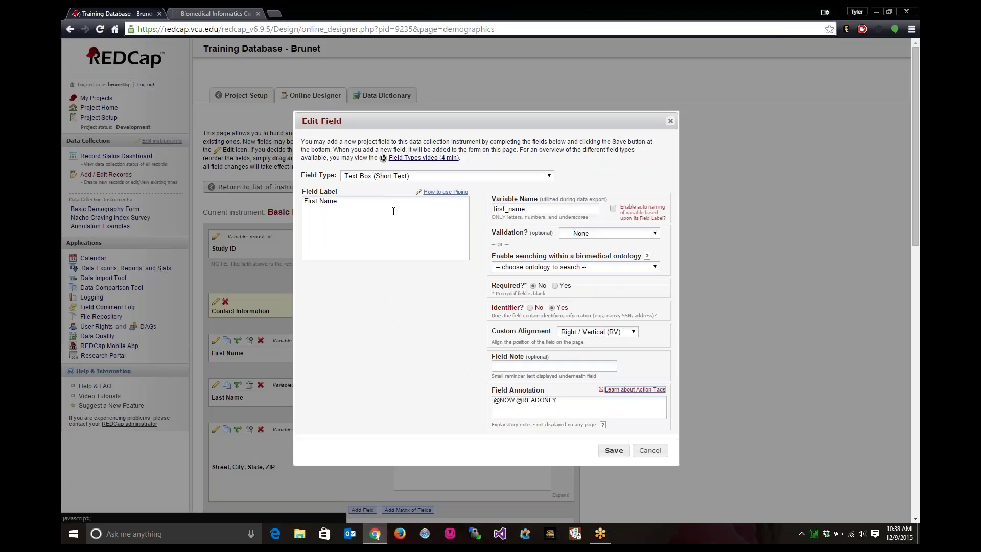
# - Save First Name, check it is locked with the current time on a new record, then return to the designer
pyautogui.click(614, 451)
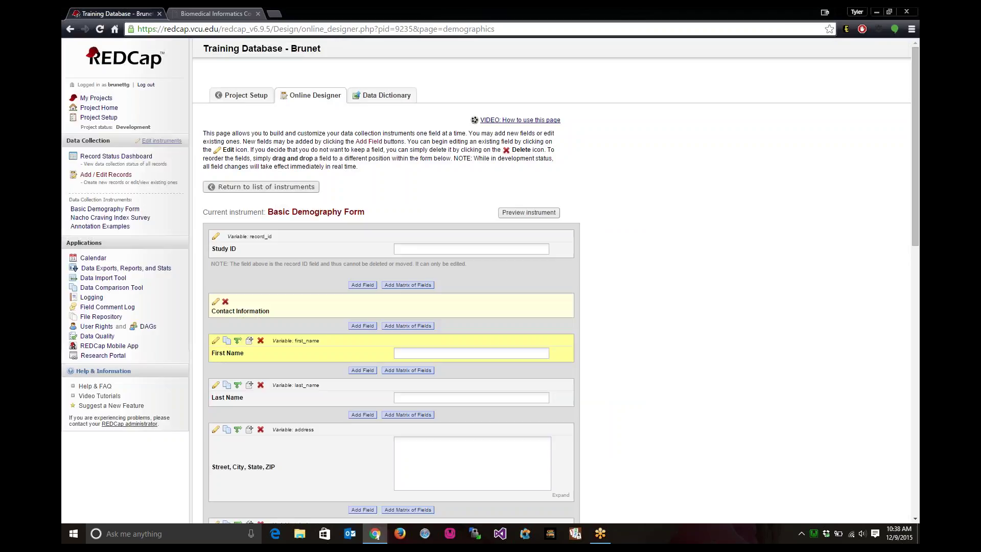
pyautogui.click(114, 176)
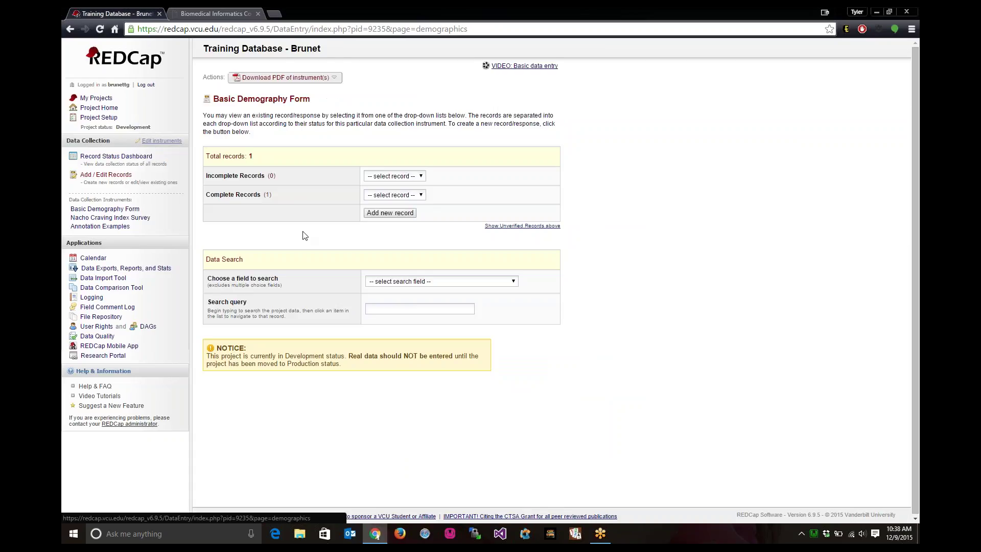
pyautogui.click(403, 214)
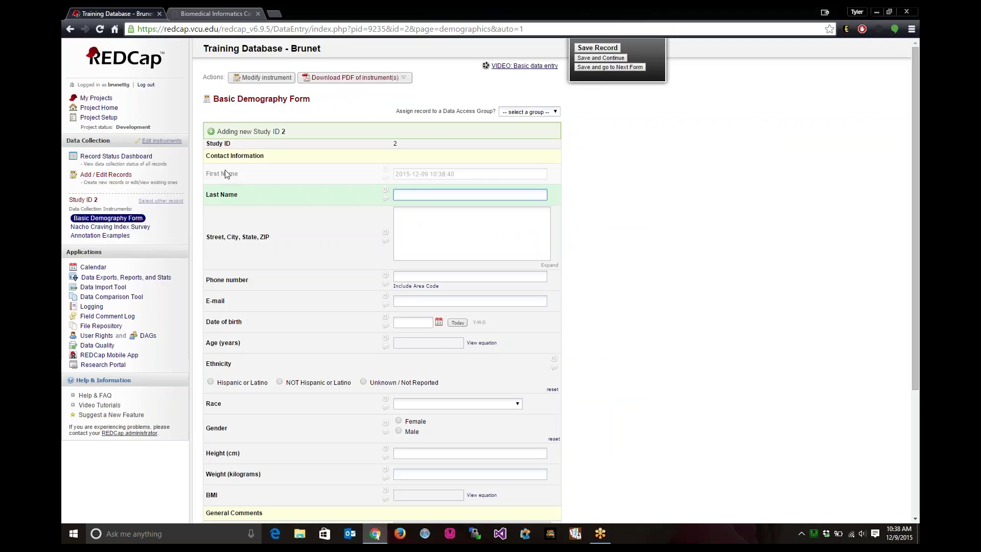
pyautogui.tripleClick(208, 174)
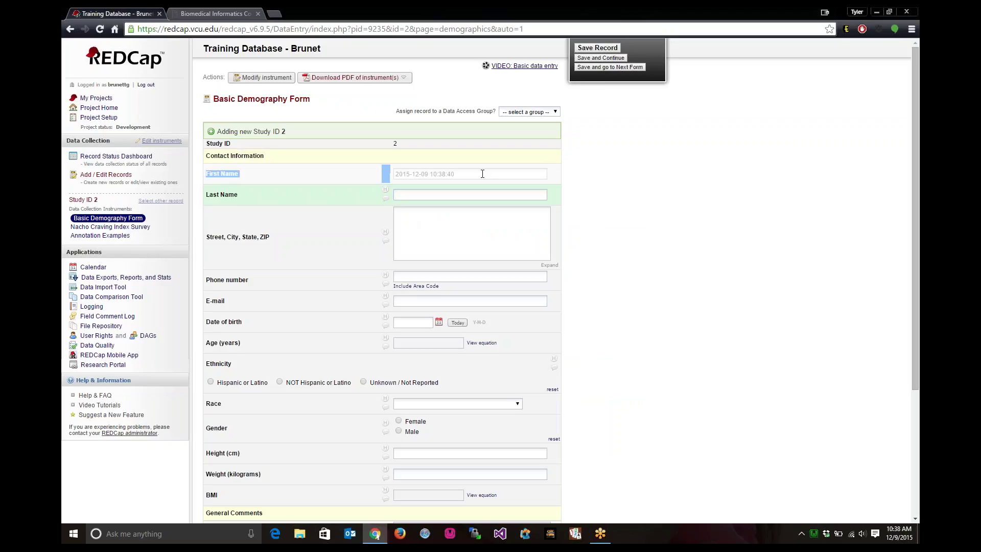
pyautogui.click(461, 177)
pyautogui.click(263, 77)
pyautogui.click(477, 199)
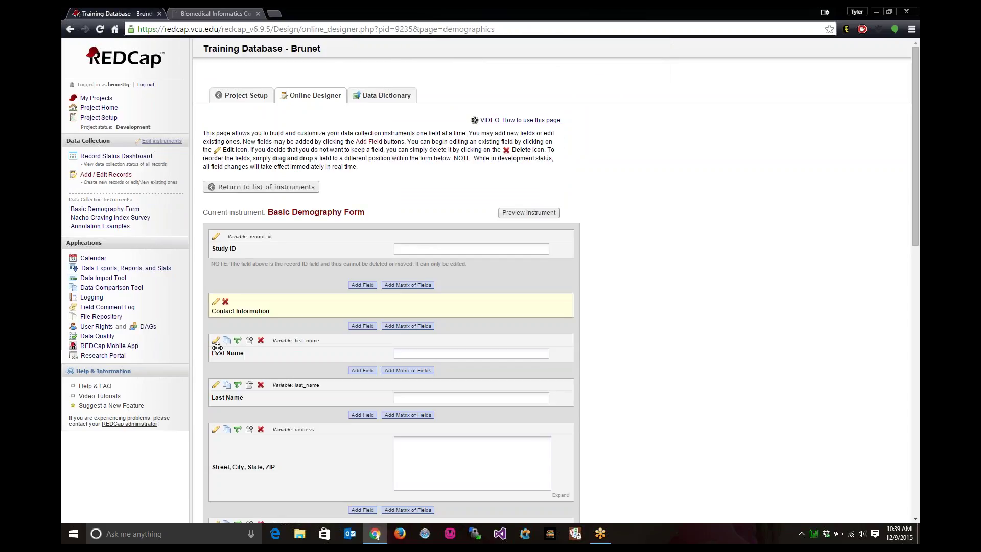
pyautogui.click(215, 341)
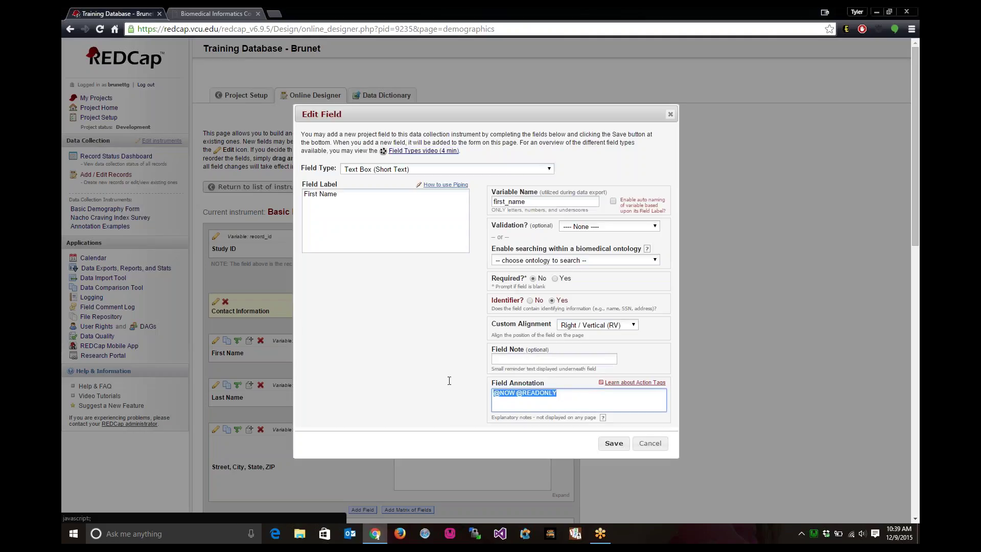
pyautogui.tripleClick(526, 393)
pyautogui.press('BackSpace')
pyautogui.click(614, 444)
# - Go to Annotation Examples data entry and browse the complete and incomplete record lists
pyautogui.click(124, 228)
pyautogui.click(375, 188)
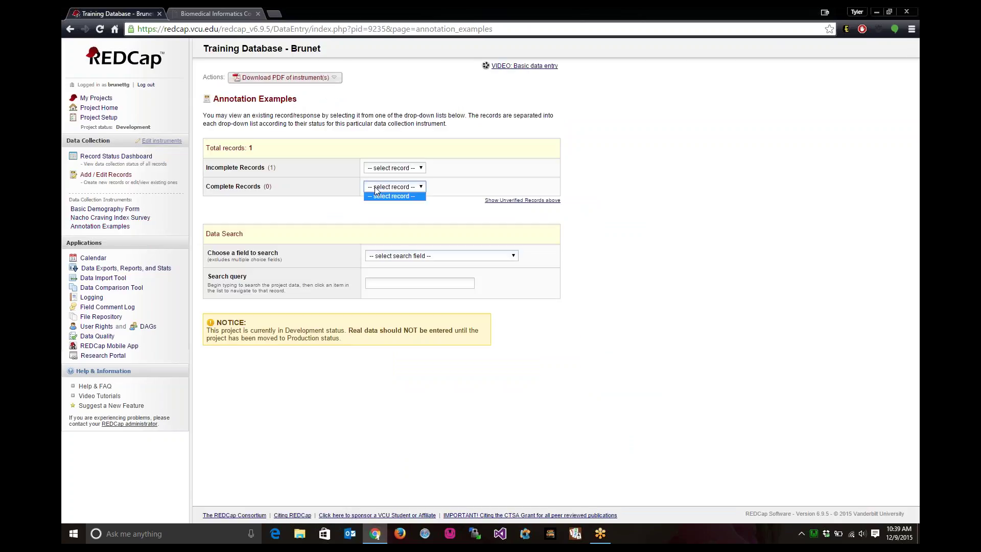
pyautogui.click(386, 167)
# - Open record 1 and reset its latitude value to blank, leaving longitude -77.43617979999999
pyautogui.click(385, 186)
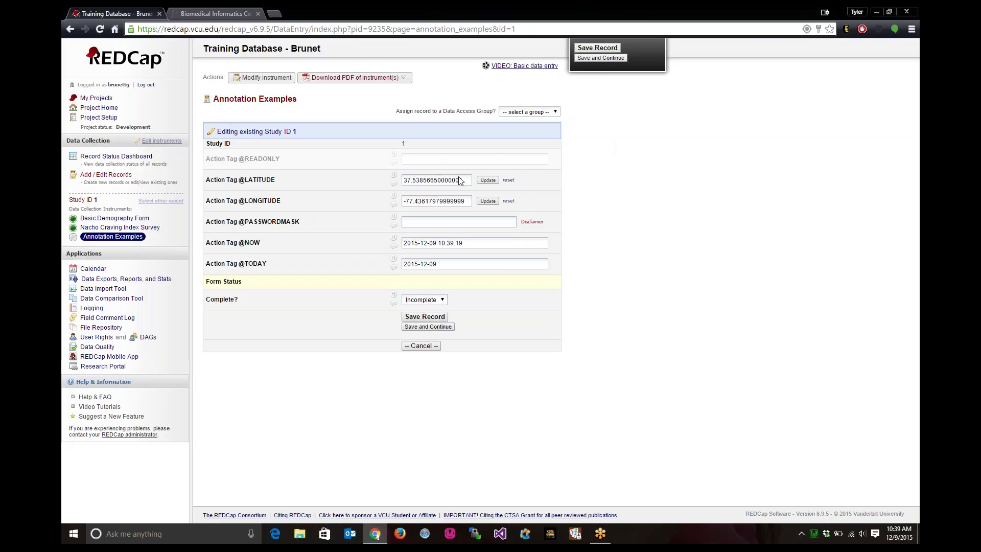
pyautogui.moveTo(469, 182); pyautogui.dragTo(404, 184)
pyautogui.hotkey('alt', 'Left')
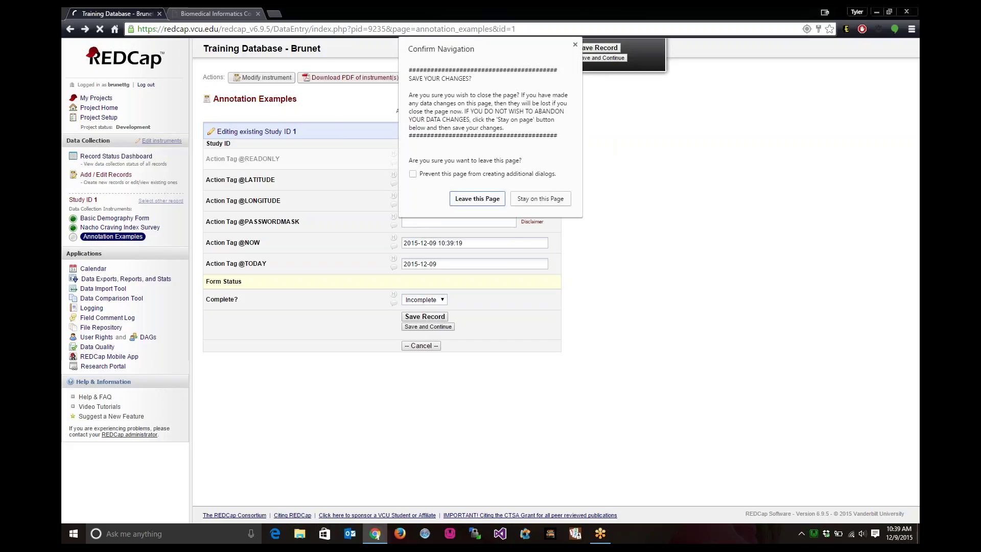
pyautogui.click(574, 45)
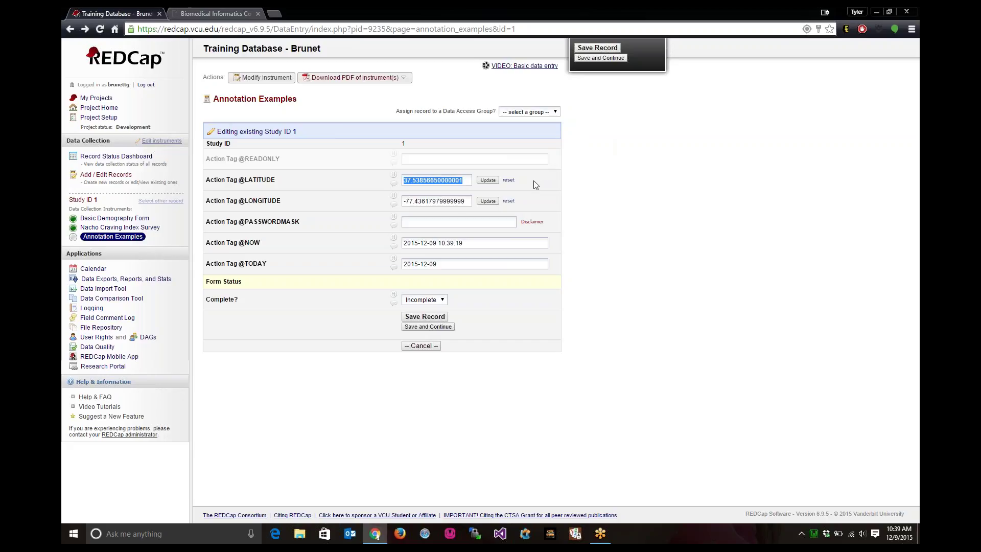
pyautogui.click(508, 180)
# - Enter a value in the password mask field, then leave the record for the instrument designer
pyautogui.click(450, 224)
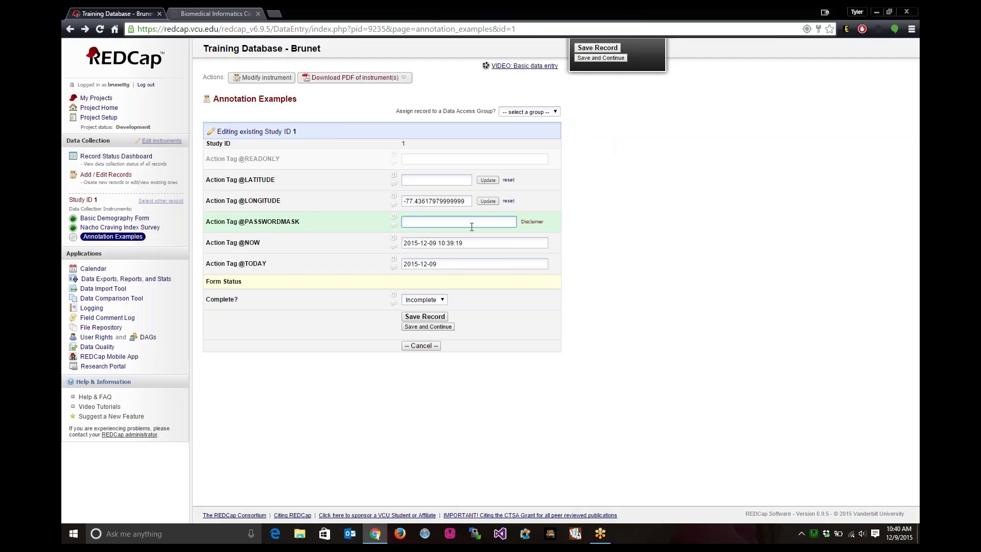
pyautogui.write('•••')
pyautogui.click(291, 80)
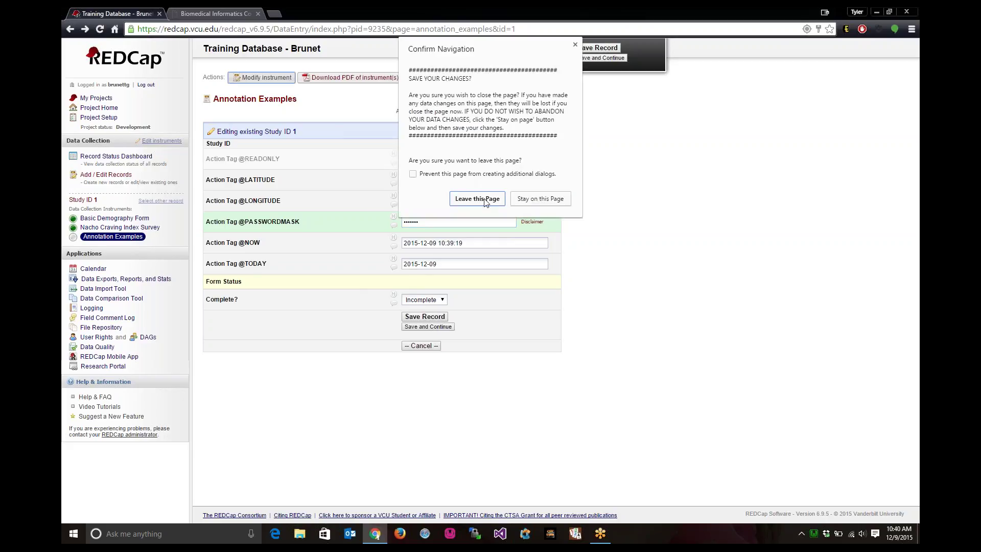
pyautogui.click(477, 199)
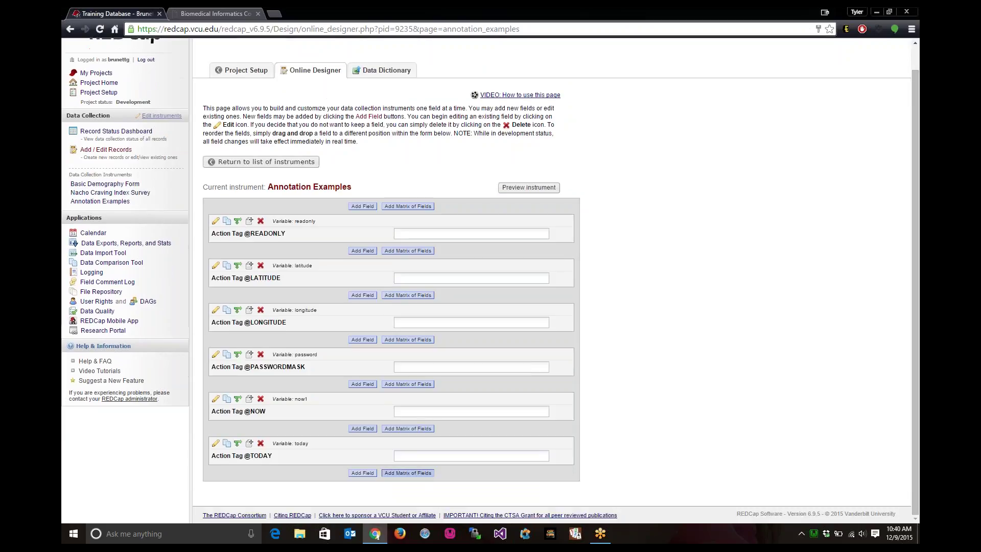
# - Add a new Text Box (Short Text) field to Annotation Examples and view the Action Tags reference
pyautogui.click(362, 473)
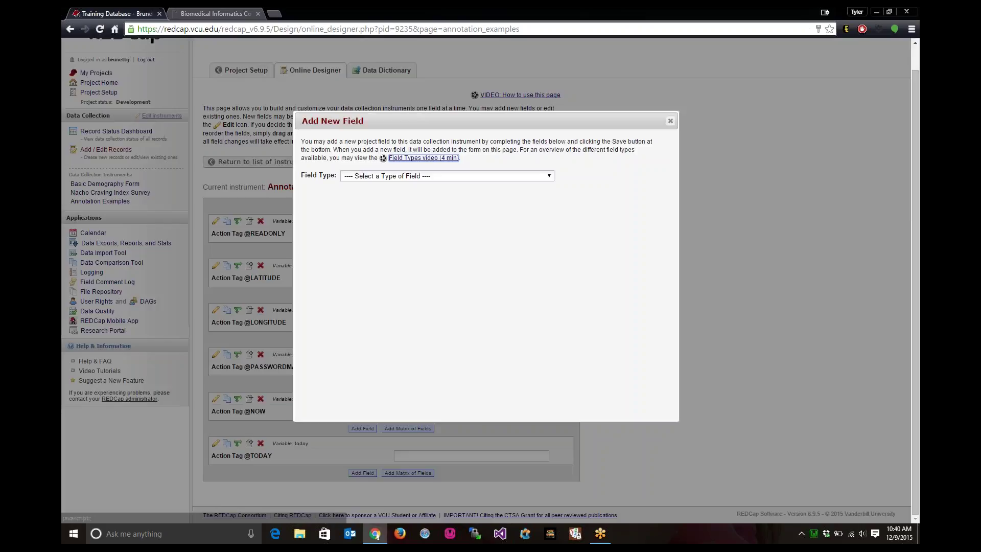
pyautogui.click(437, 176)
pyautogui.click(388, 192)
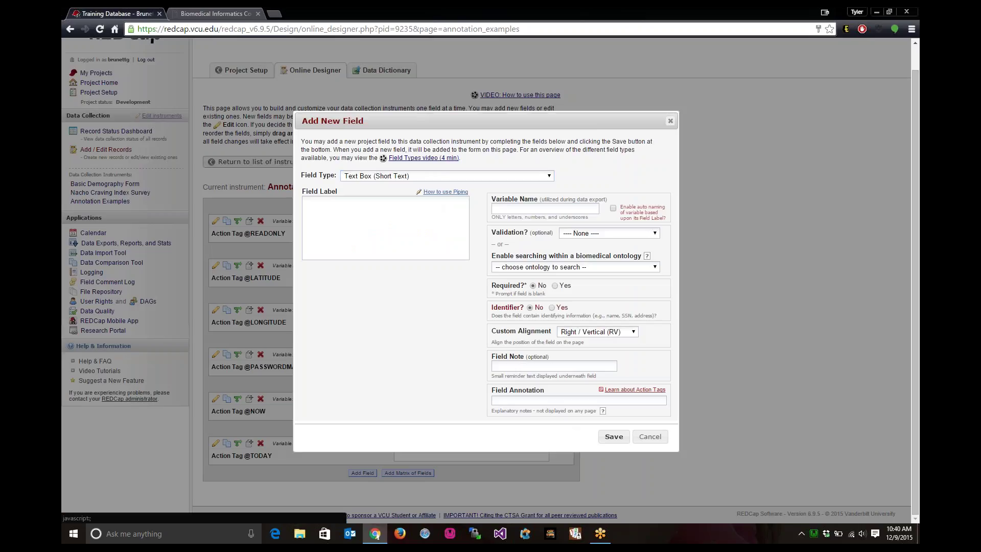
pyautogui.click(603, 410)
pyautogui.scroll(-3, 410, 342)
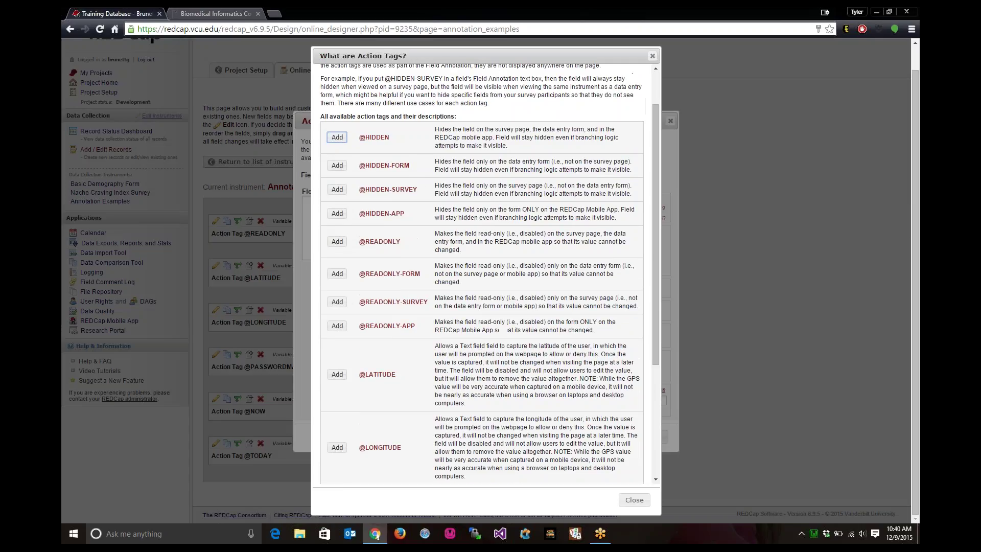
pyautogui.scroll(-2, 407, 361)
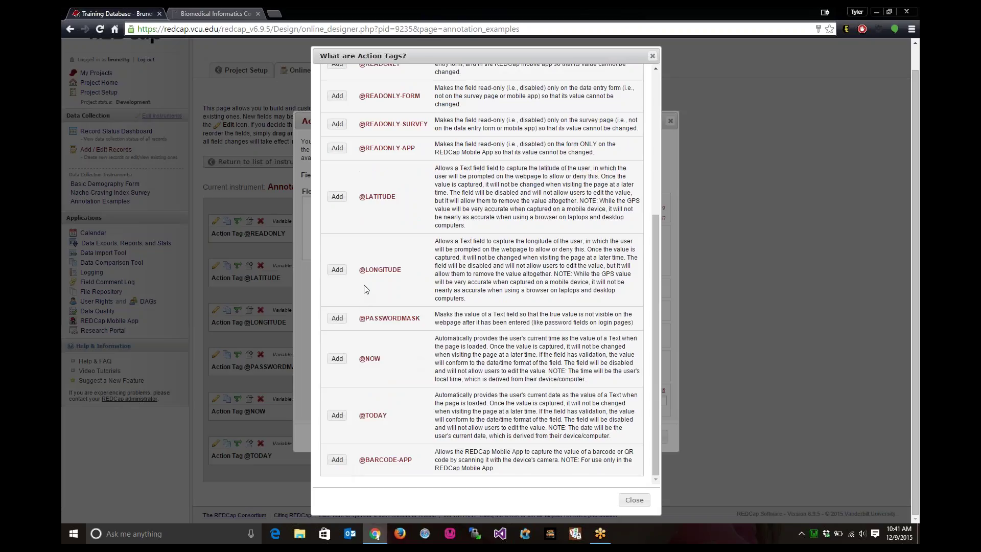
pyautogui.scroll(1, 369, 269)
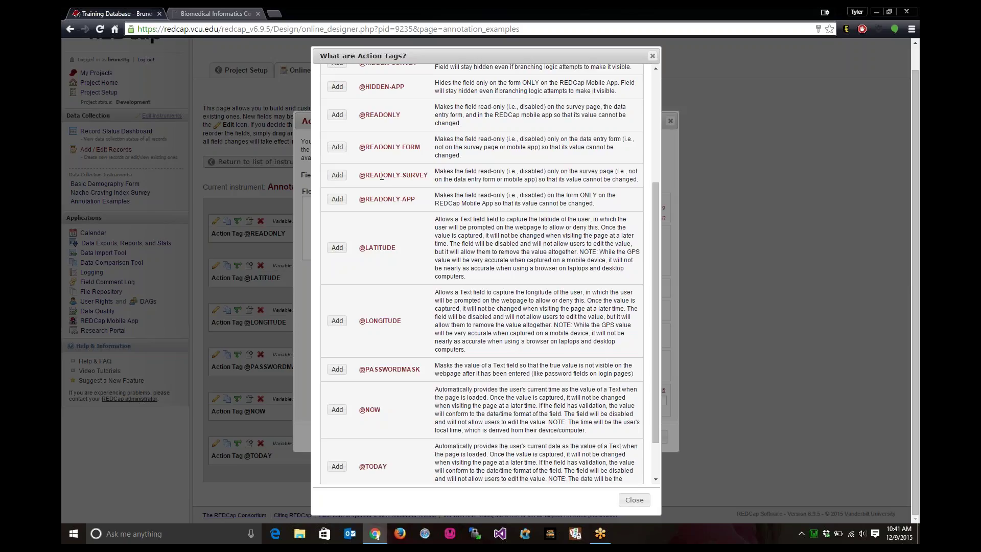
pyautogui.moveTo(380, 146); pyautogui.dragTo(462, 155)
pyautogui.scroll(1, 474, 171)
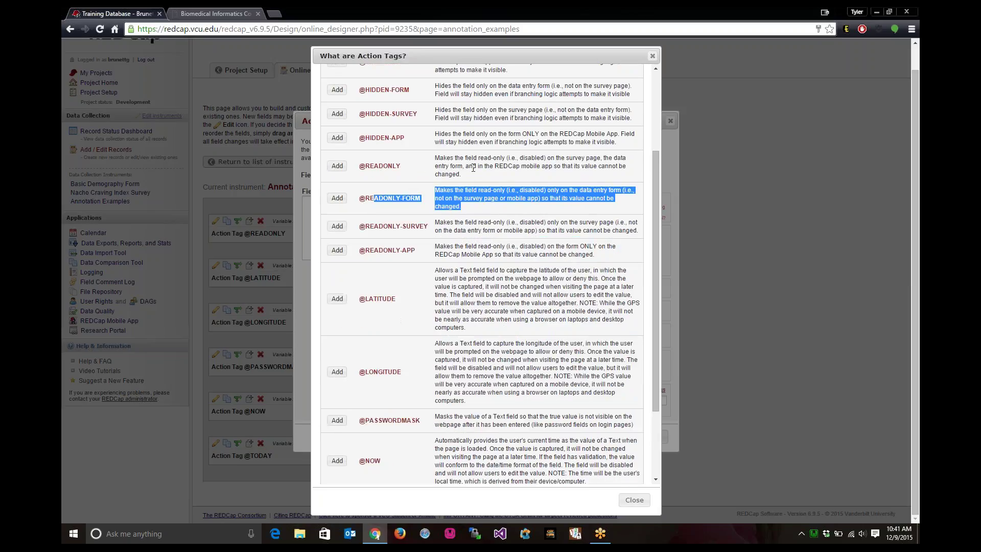
pyautogui.scroll(1, 474, 171)
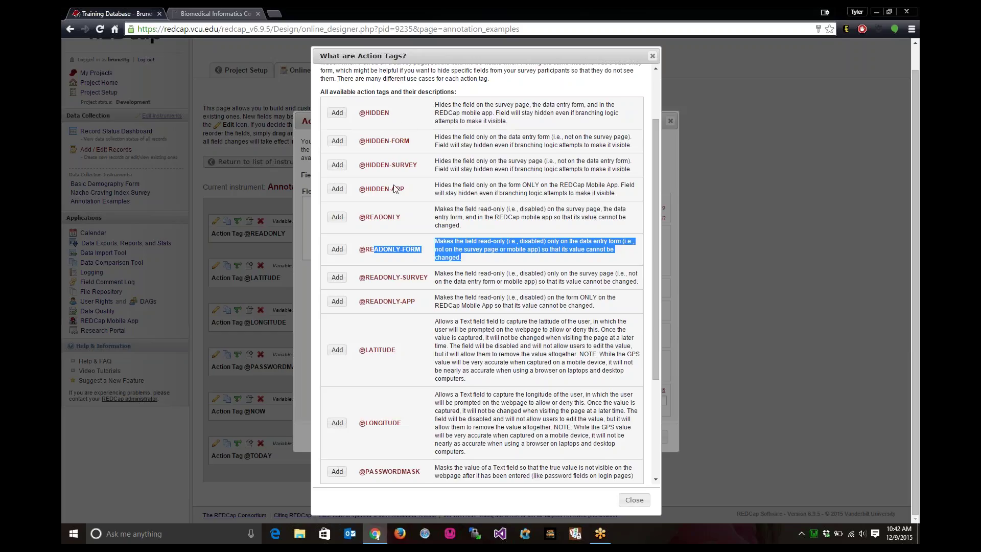
pyautogui.scroll(3, 402, 222)
pyautogui.scroll(1, 650, 106)
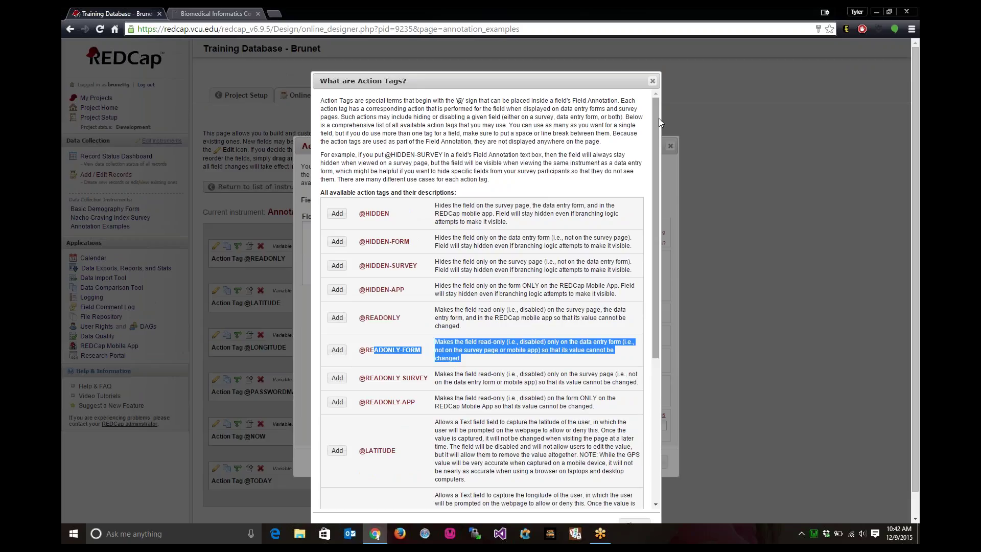
pyautogui.moveTo(658, 118); pyautogui.dragTo(670, 178)
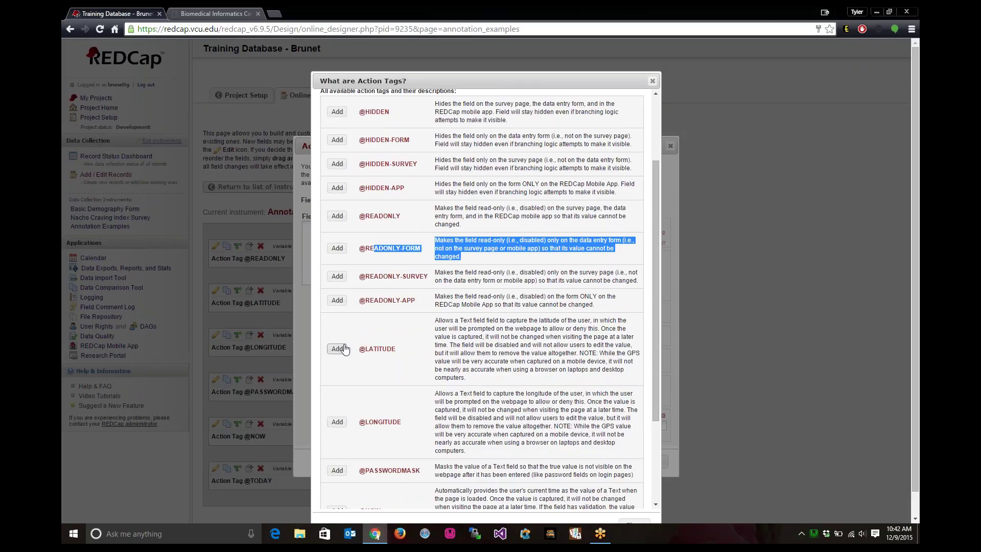
pyautogui.click(337, 349)
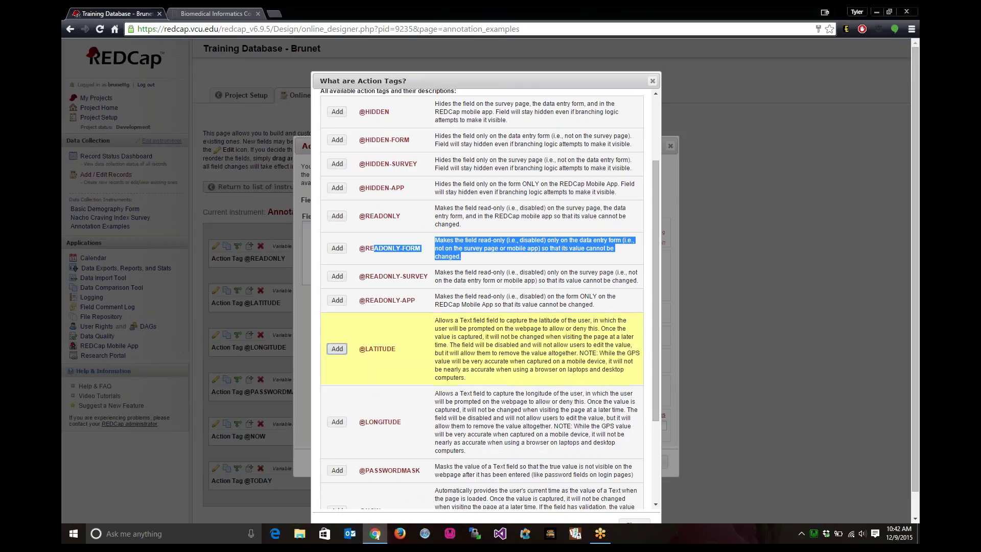
pyautogui.click(337, 422)
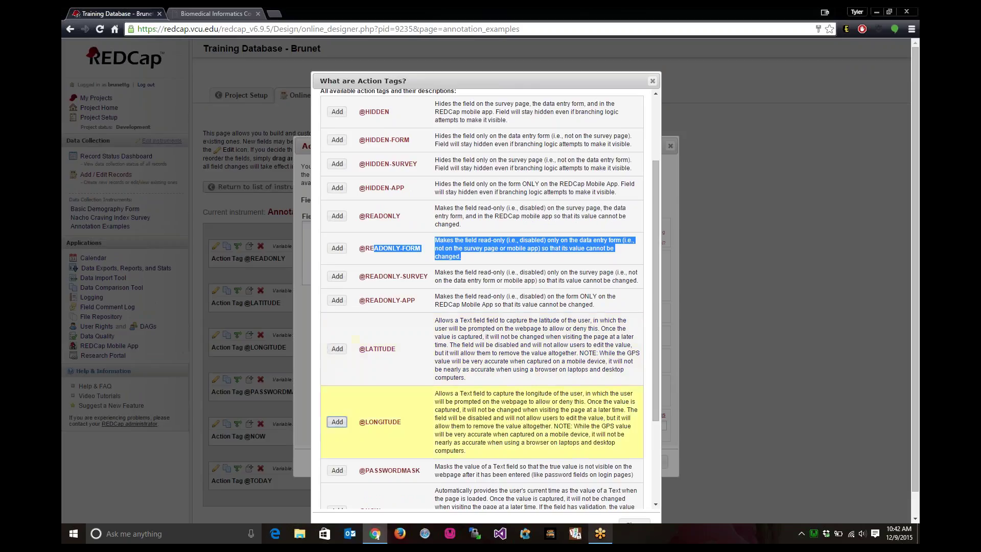
pyautogui.moveTo(658, 323); pyautogui.dragTo(657, 445)
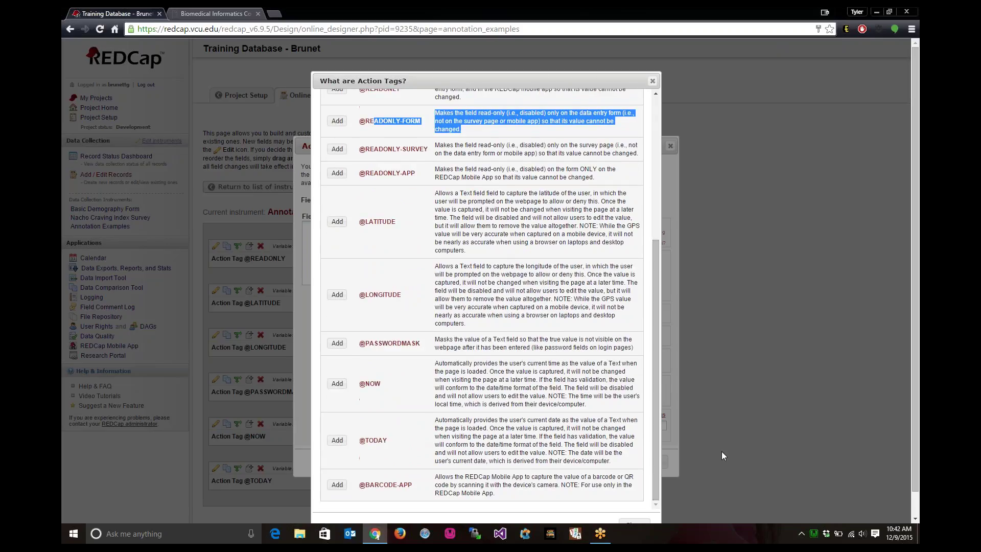
pyautogui.scroll(-1, 721, 452)
pyautogui.click(628, 502)
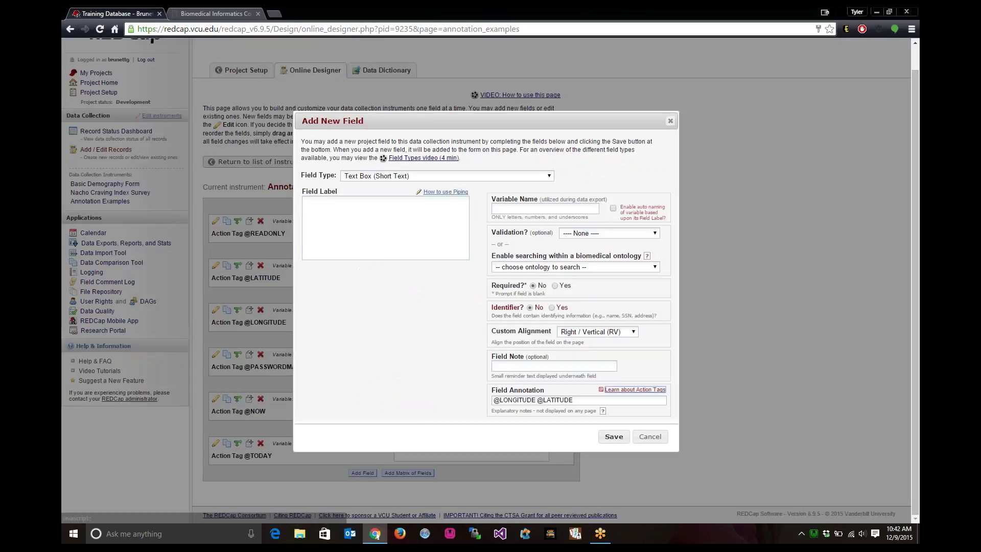
pyautogui.click(534, 401)
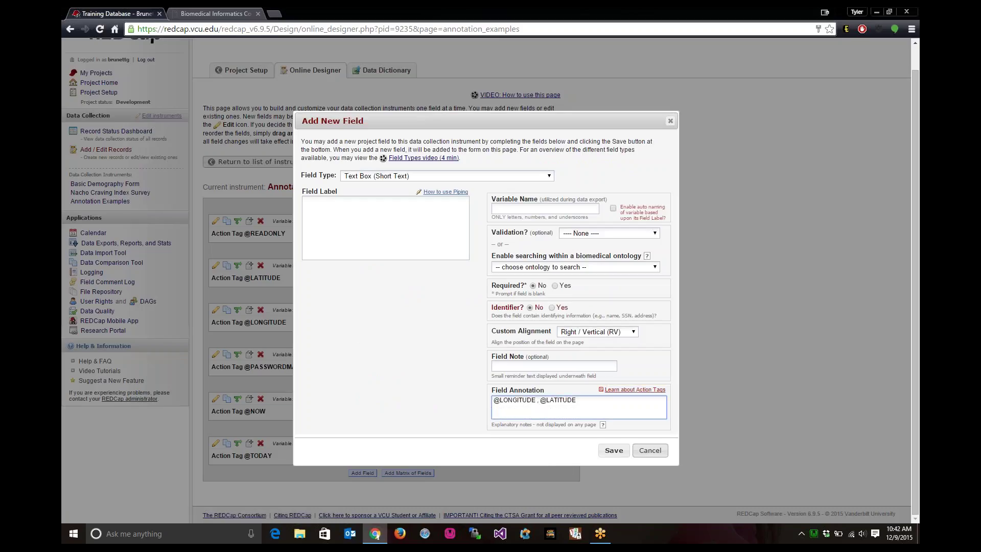
pyautogui.click(619, 451)
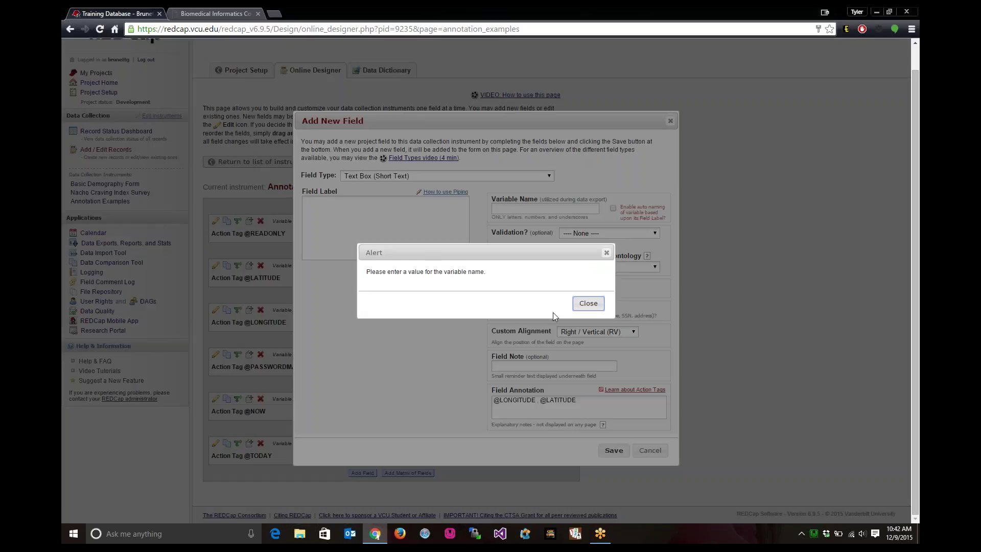
pyautogui.click(587, 304)
# - Name the field testing_123, label it 'testing longitude and latitude', and save it
pyautogui.click(554, 209)
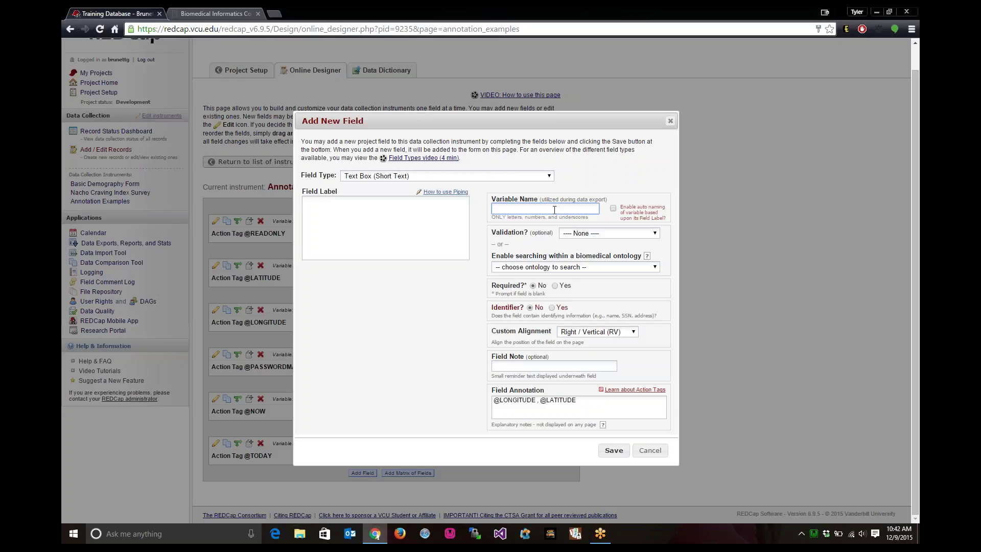
pyautogui.write('testing_123')
pyautogui.hotkey('shift', 'Tab')
pyautogui.write('testing ')
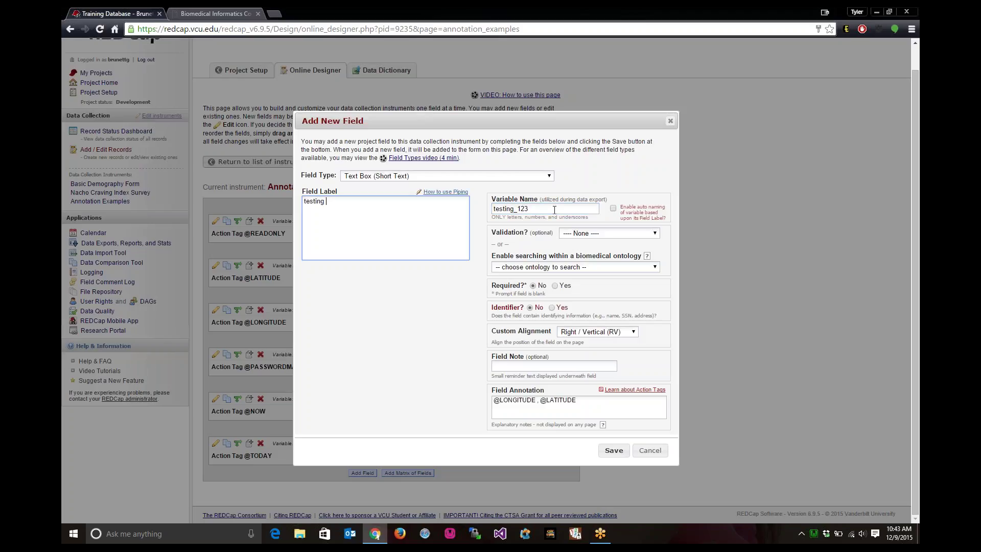
pyautogui.write('longitude and latitude')
pyautogui.click(613, 450)
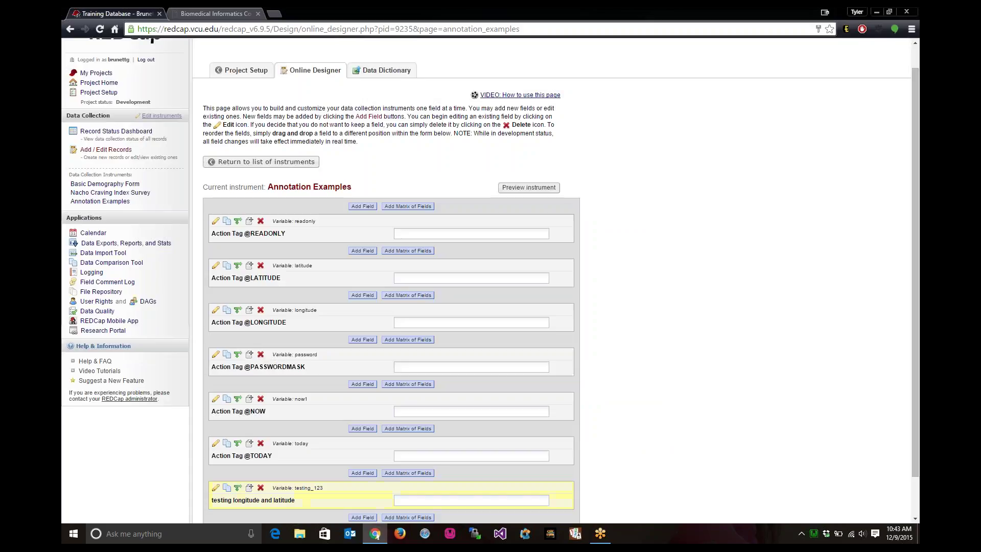
pyautogui.click(106, 149)
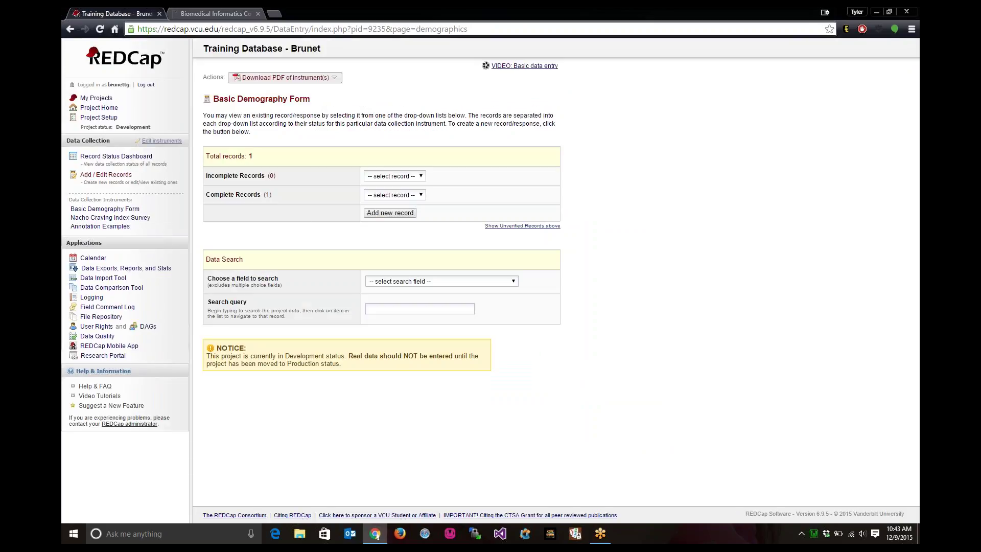
# - Create record 2, view the testing_123 field on Annotation Examples, then return to the designer
pyautogui.click(389, 213)
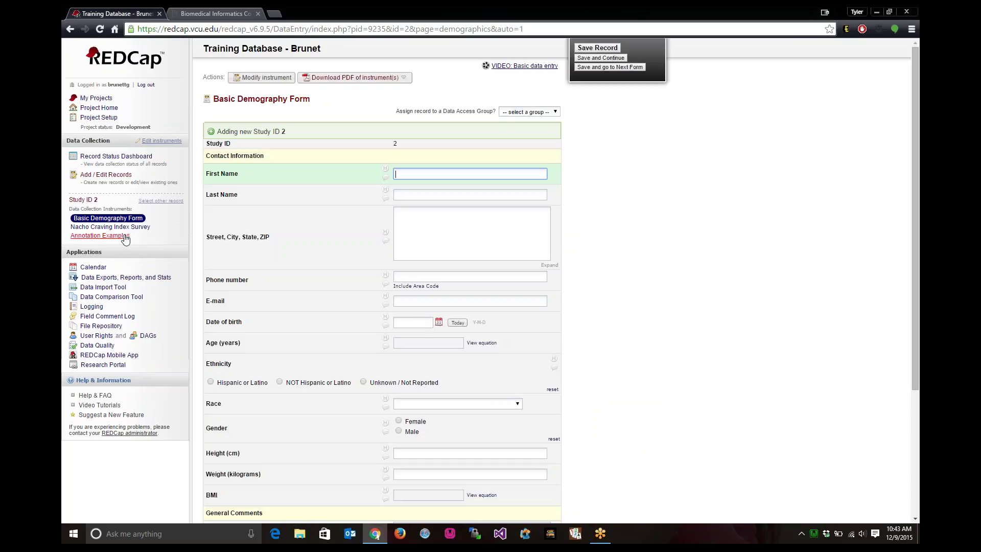
pyautogui.click(100, 235)
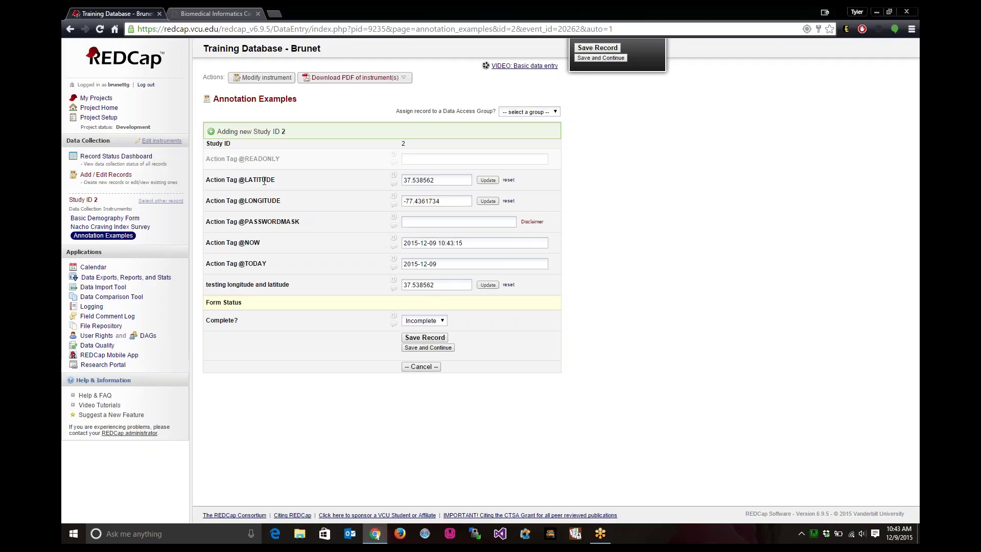
pyautogui.click(263, 78)
pyautogui.click(466, 200)
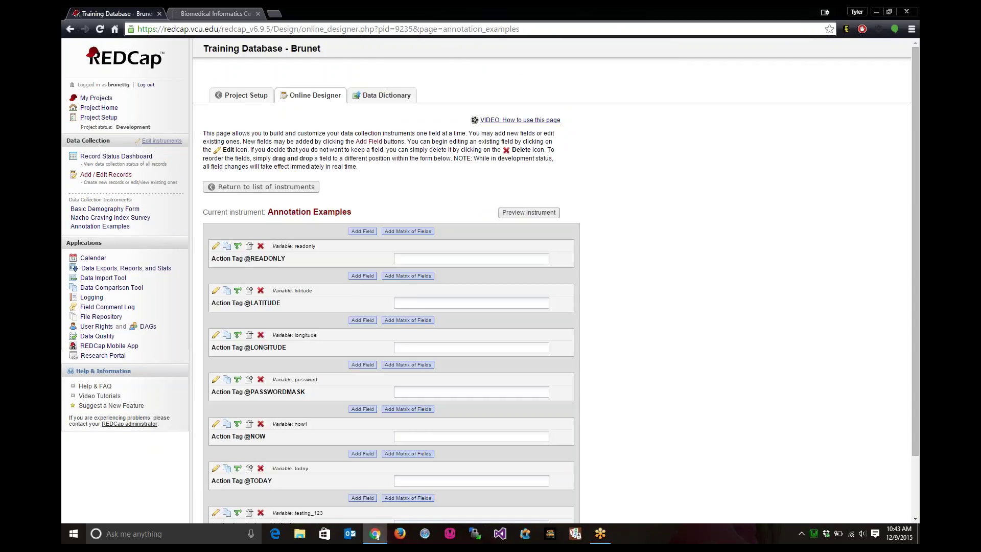
pyautogui.click(232, 291)
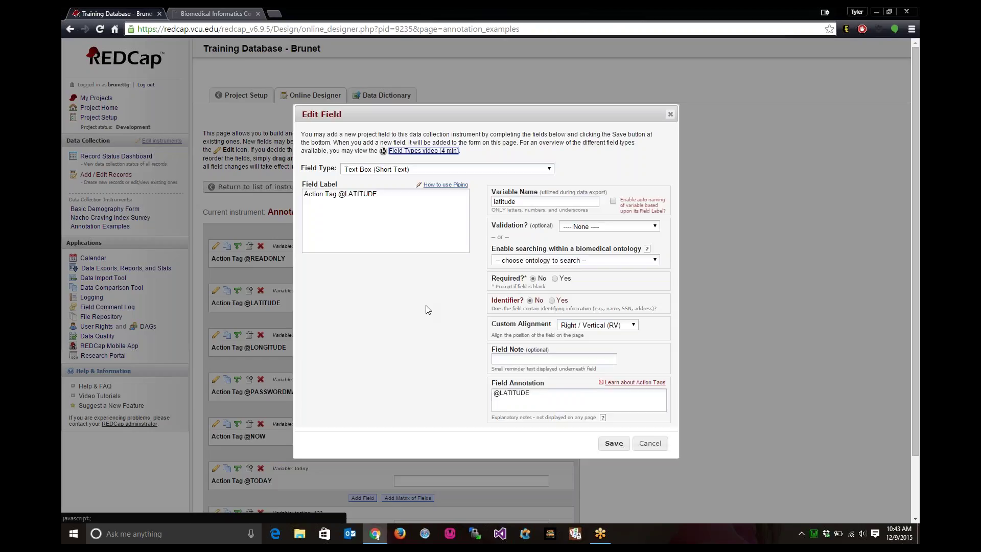
pyautogui.click(579, 399)
pyautogui.write('@READONLY')
pyautogui.click(613, 443)
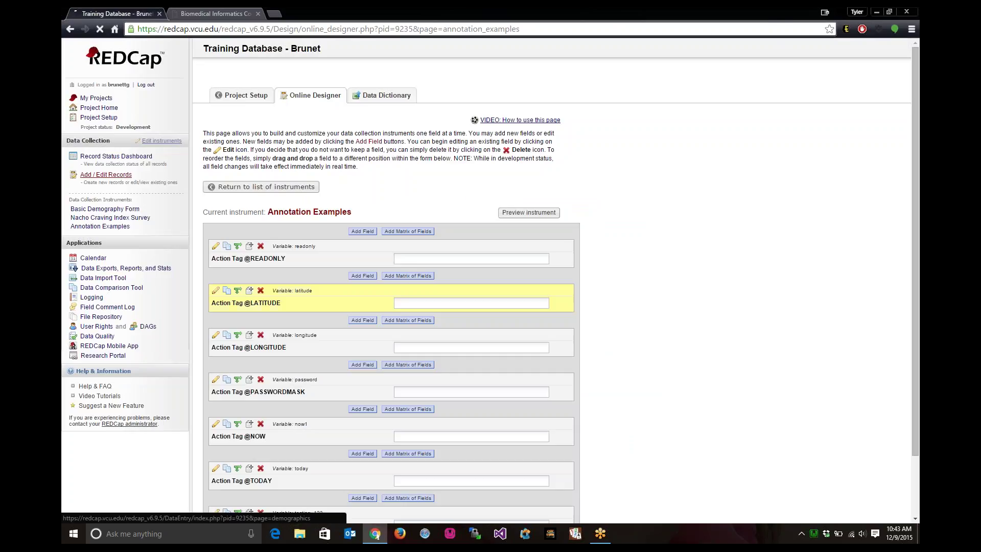
# - Open Annotation Examples for new record 2 and verify latitude 37.5385613 can't be selected or edited
pyautogui.click(121, 175)
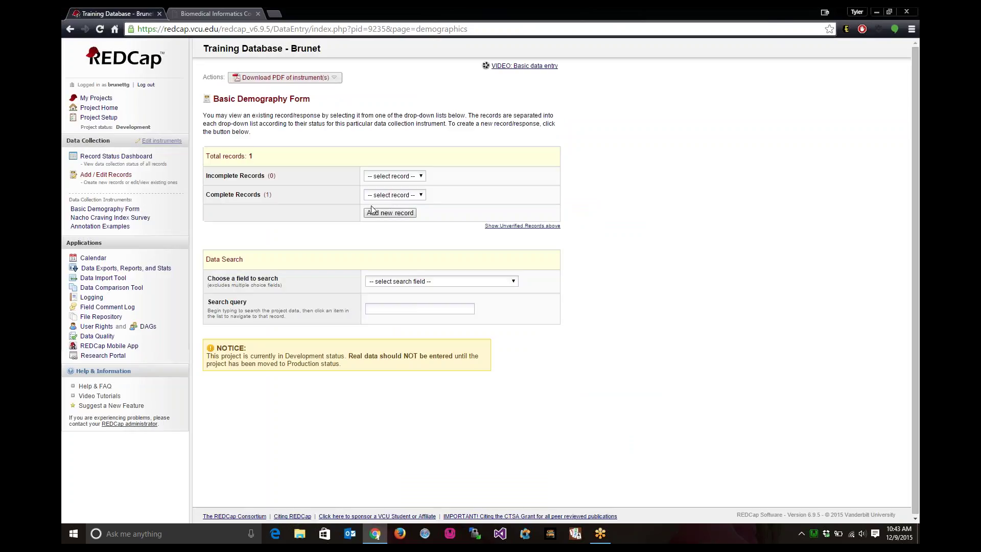
pyautogui.click(391, 213)
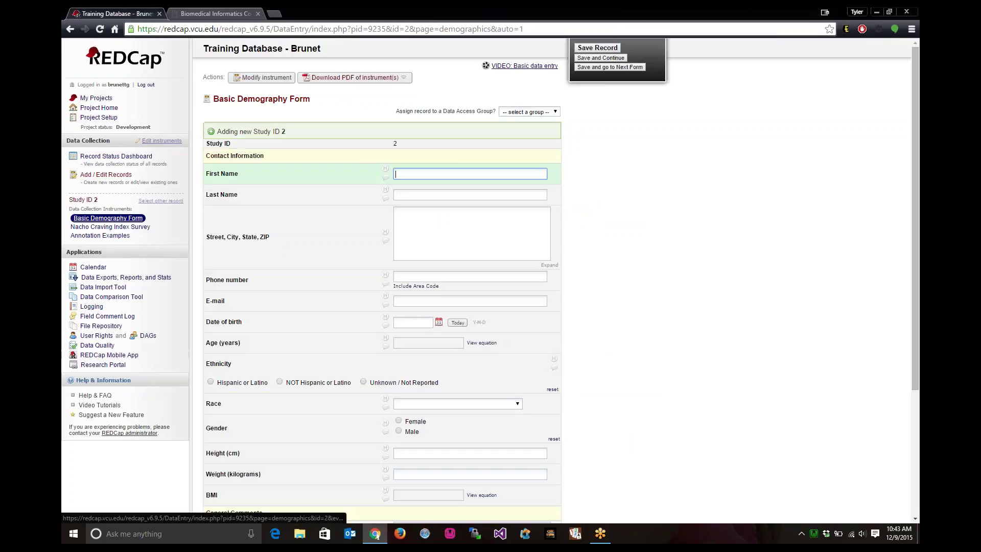
pyautogui.click(95, 235)
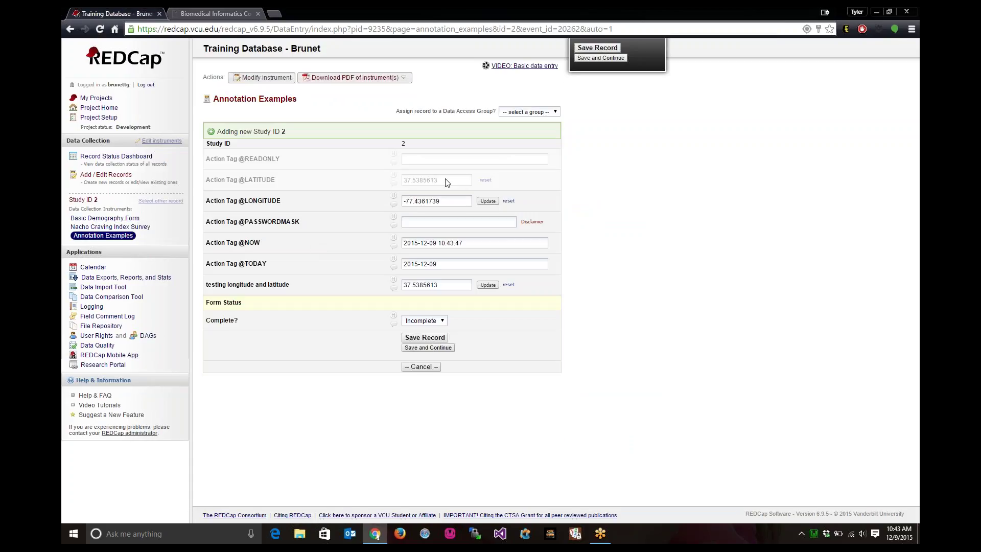
pyautogui.moveTo(447, 182); pyautogui.dragTo(403, 181)
pyautogui.doubleClick(424, 180)
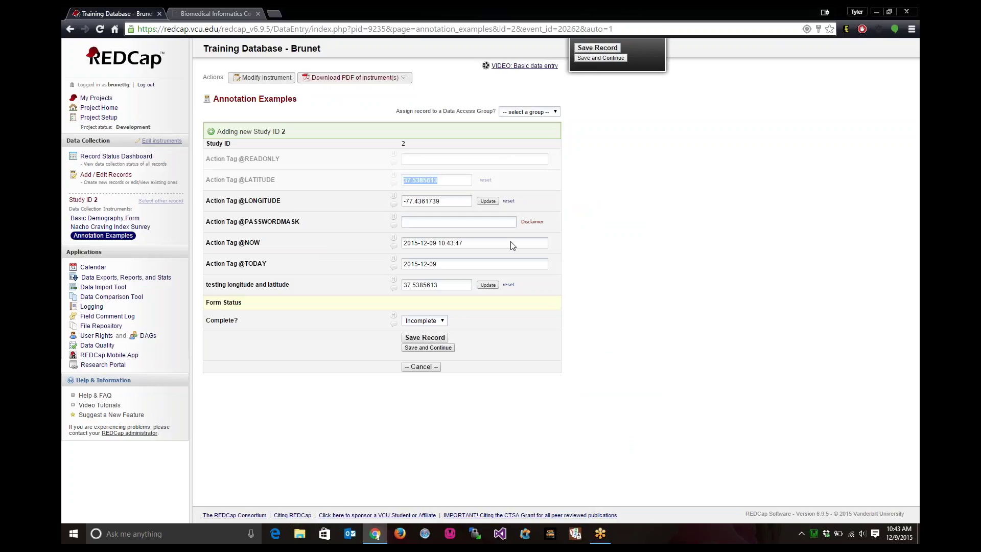